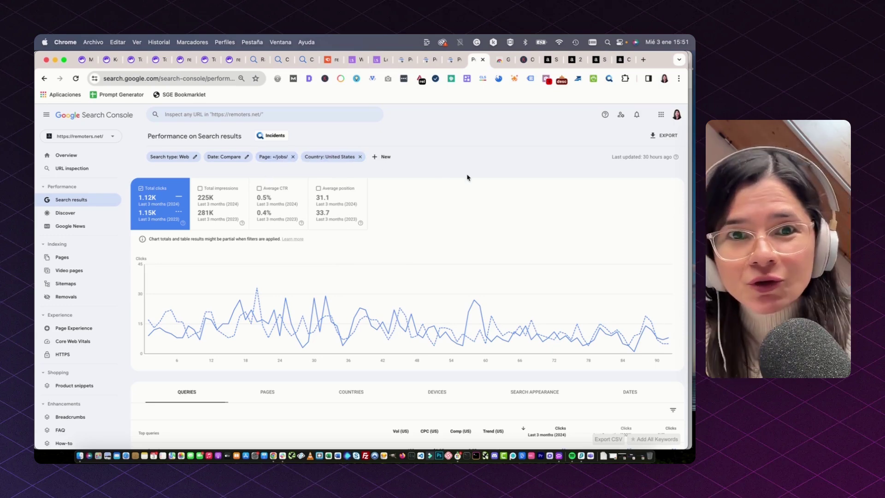
# Scroll the /jobs/ United States comparison to see total clicks: 1.12K in 2024 versus 1.15K in 2023.
pyautogui.scroll(-4, 469, 178)
# Add Average position and Average CTR to the 2024 vs 2023 chart and view the Queries table.
pyautogui.scroll(4, 372, 277)
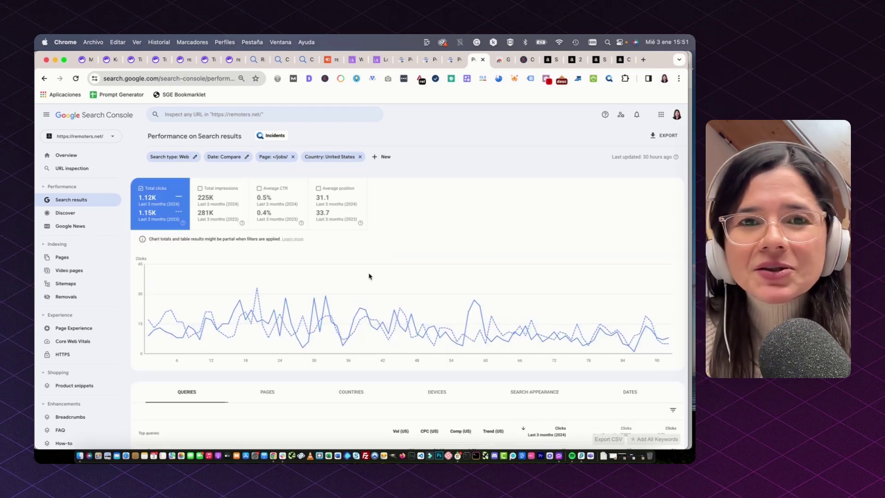
pyautogui.scroll(-3, 251, 282)
pyautogui.scroll(2, 248, 280)
pyautogui.scroll(1, 249, 279)
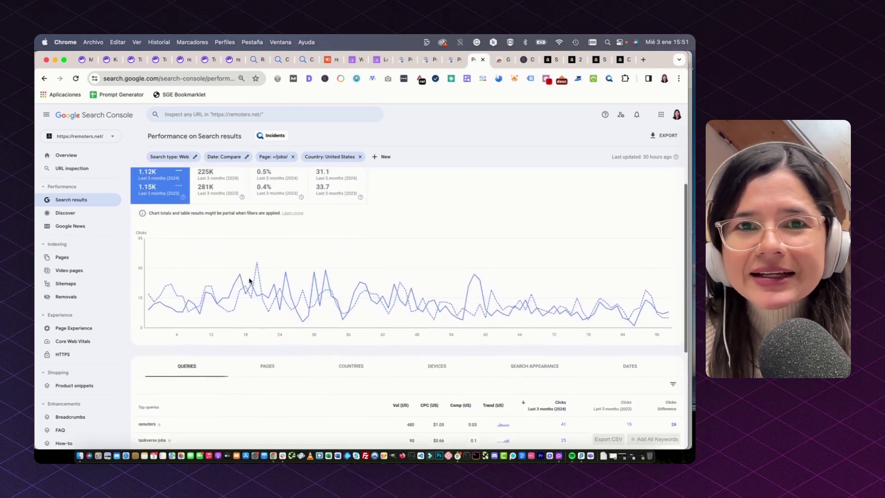
pyautogui.click(326, 191)
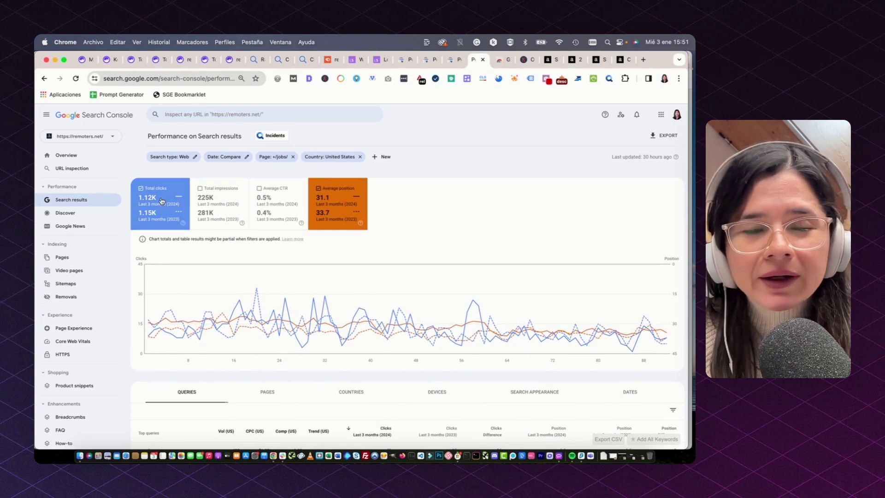
pyautogui.click(273, 217)
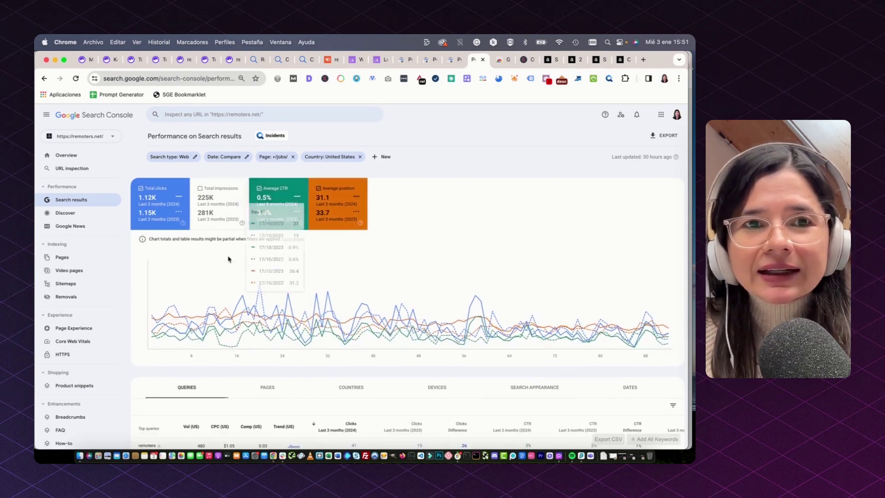
pyautogui.scroll(-5, 244, 322)
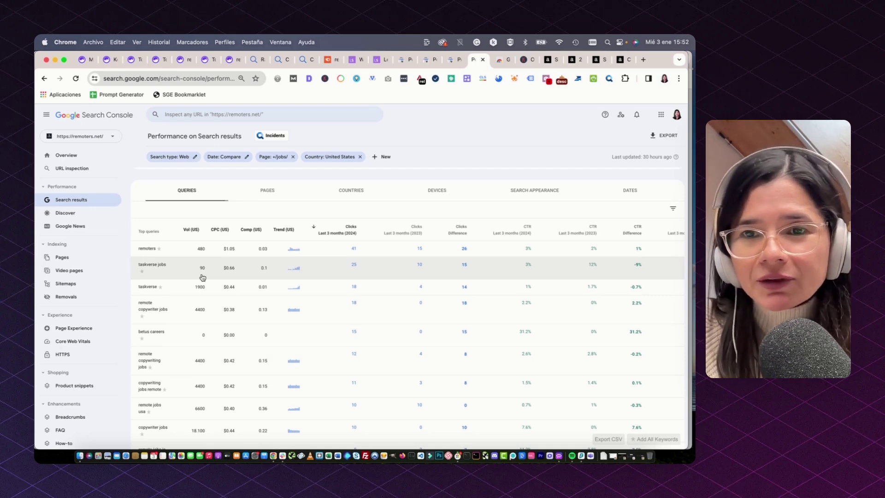
# Sort the compared queries by Clicks Difference ascending so the biggest losses lead.
pyautogui.hscroll(5, 525, 295)
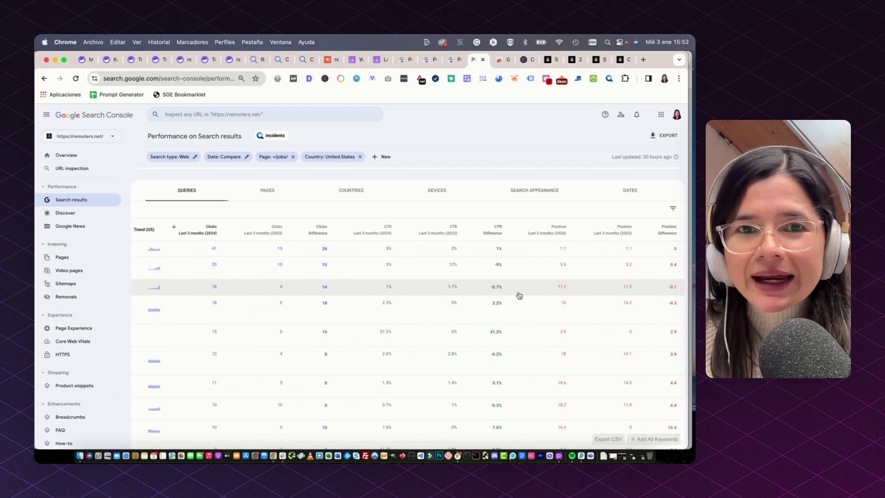
pyautogui.hscroll(-5, 519, 296)
pyautogui.click(454, 229)
pyautogui.hscroll(5, 442, 337)
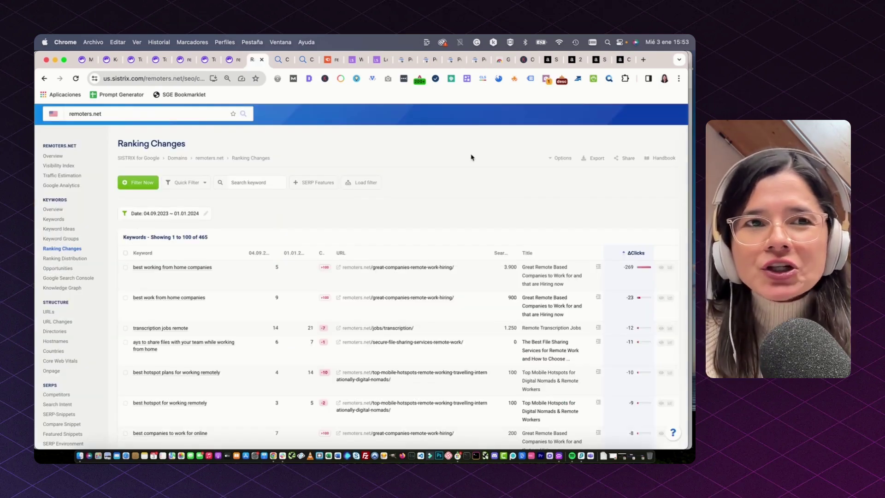
# Check the 04.09.2023 vs 01.01.2024 comparison dates and review the Quick Filter options.
pyautogui.scroll(2, 467, 175)
pyautogui.scroll(-3, 462, 188)
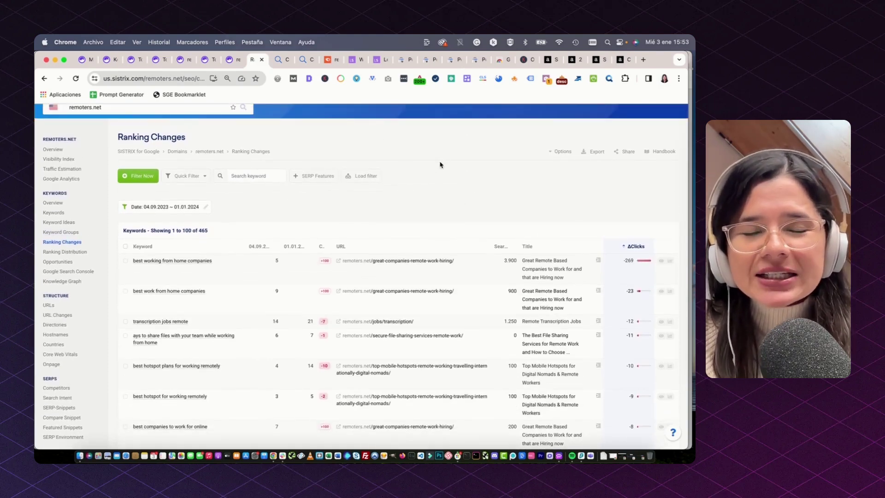
pyautogui.click(204, 207)
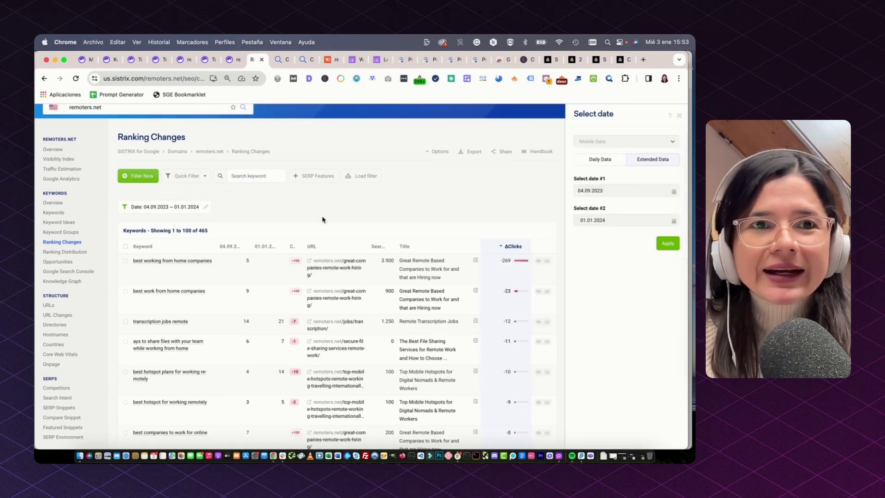
pyautogui.click(201, 177)
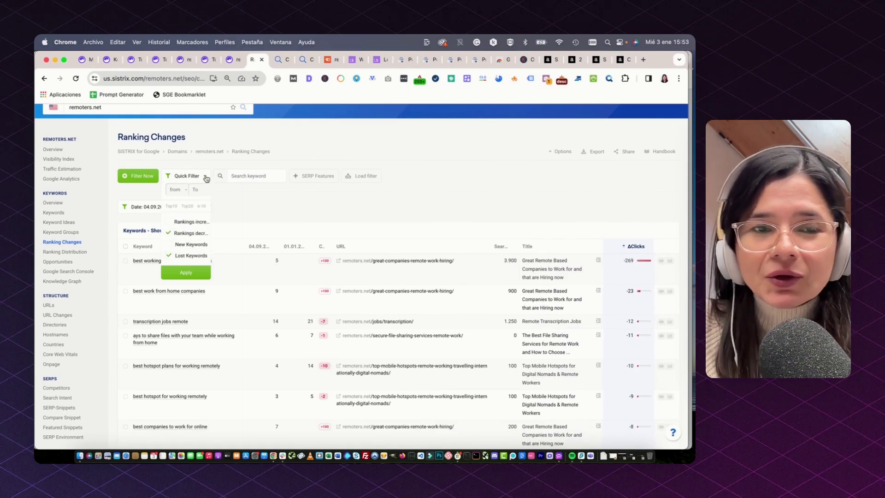
pyautogui.click(206, 178)
# Sort keywords by ΔClicks ascending, putting 'best working from home companies' (-269) first.
pyautogui.scroll(-2, 379, 209)
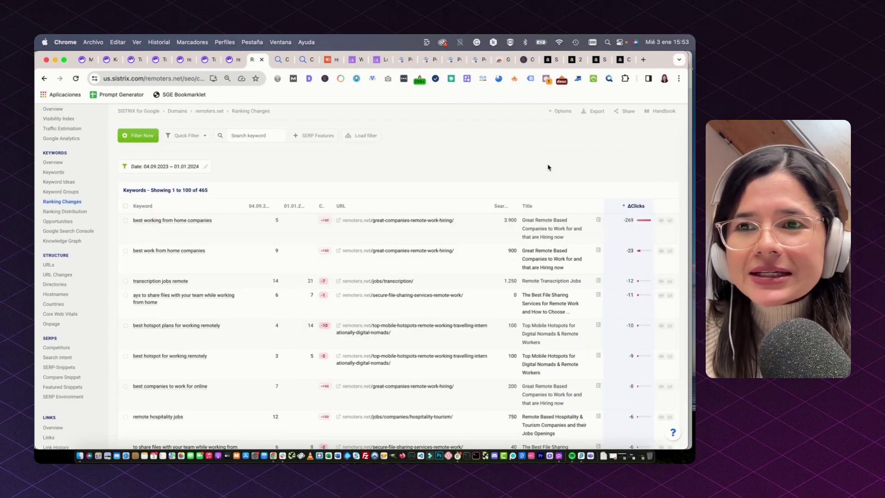
pyautogui.click(632, 206)
pyautogui.click(637, 217)
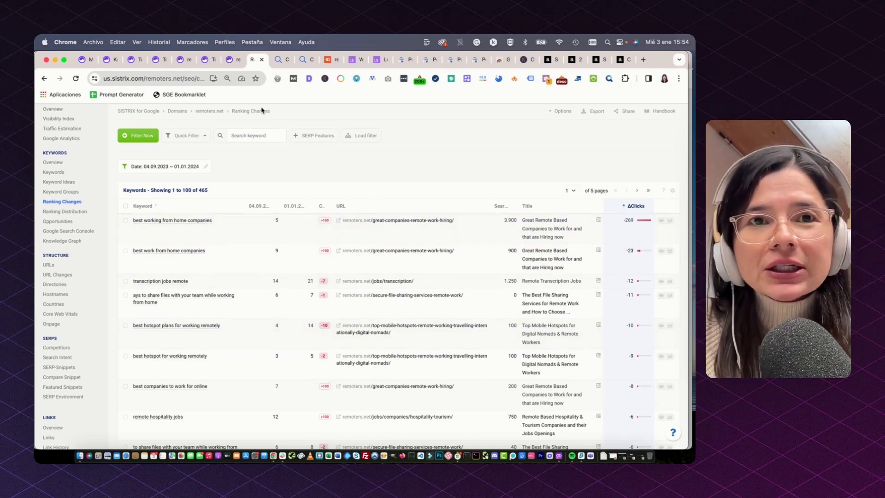
# Compare 04.09.2023 and 27.12.2023 SERPs for 'best hotspot plans for working remotely', briefly checking the companies keyword.
pyautogui.click(280, 59)
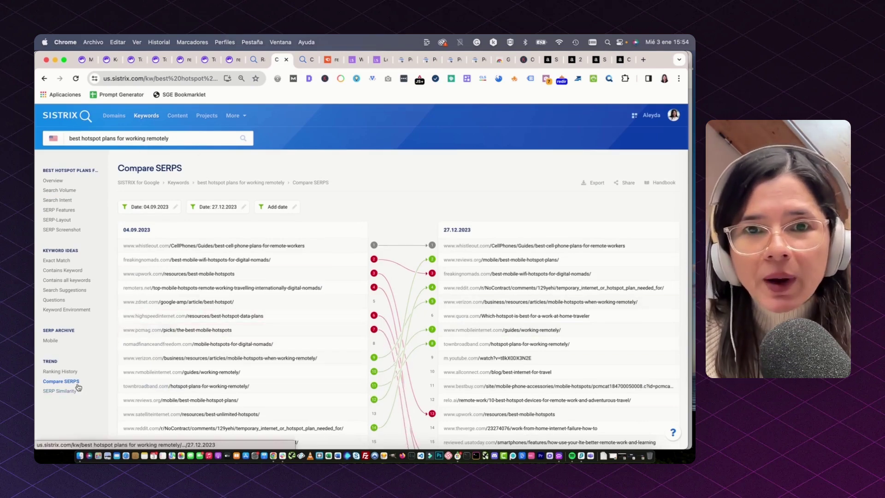
pyautogui.scroll(-2, 359, 174)
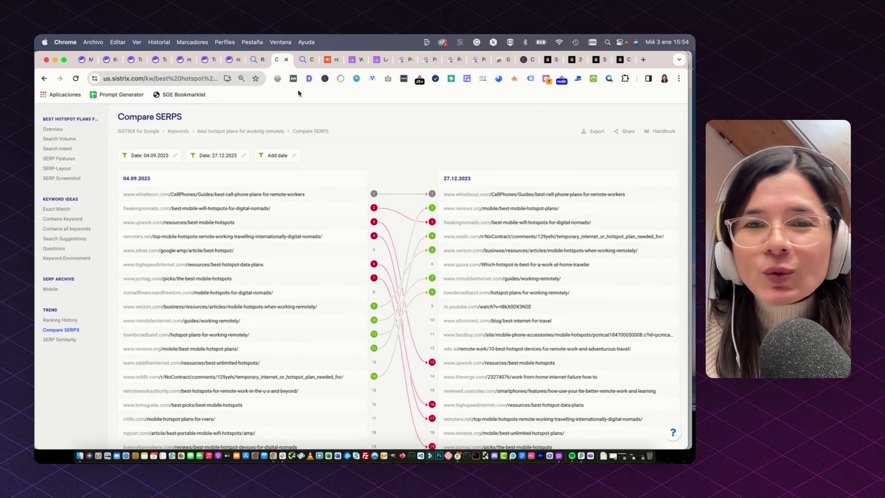
pyautogui.scroll(2, 299, 129)
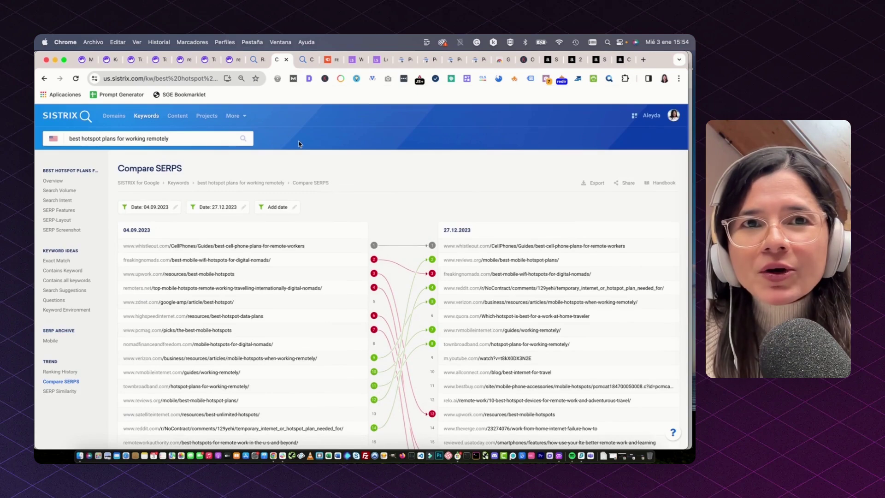
pyautogui.click(301, 62)
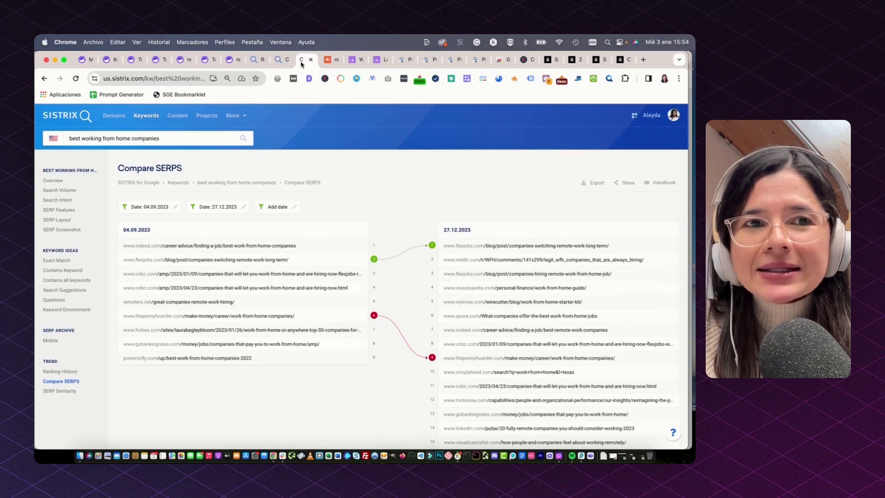
pyautogui.click(277, 62)
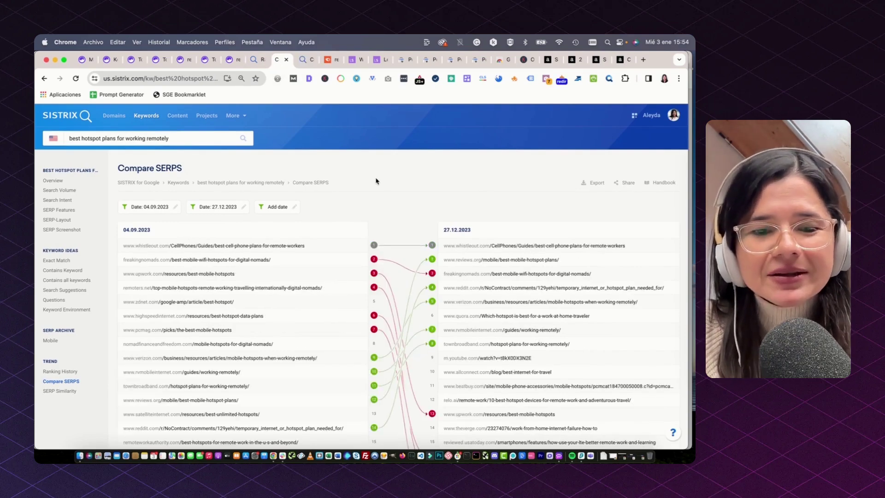
pyautogui.press('super+f')
# Find 'remoter' on the page to spot remoters.net dropping from position 4 to 17.
pyautogui.write('remoter')
pyautogui.scroll(-2, 313, 290)
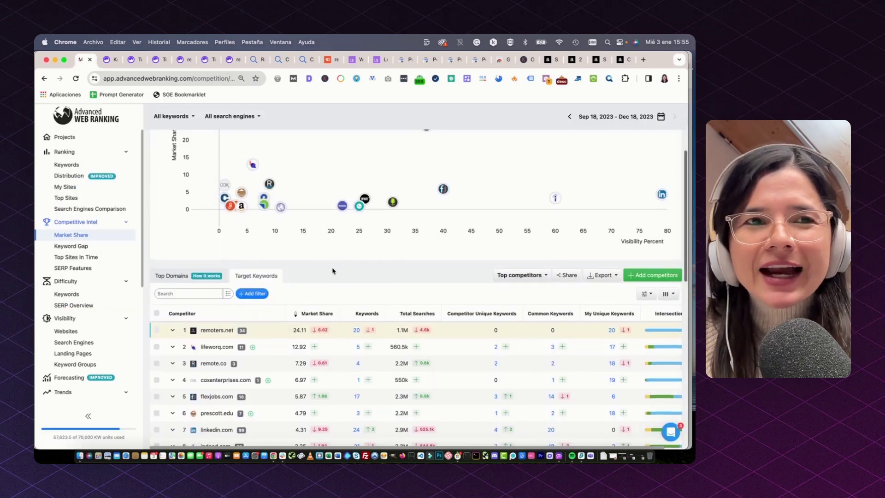
pyautogui.scroll(1, 333, 271)
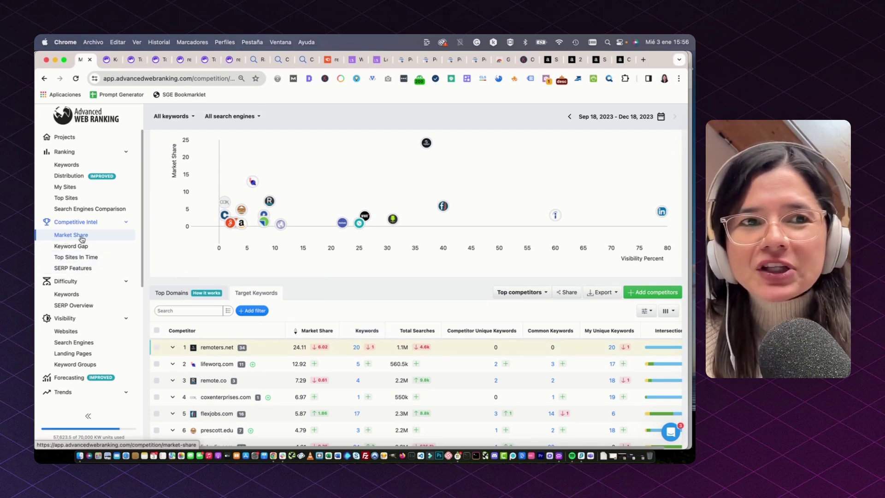
# Switch market share to Google.com Mobile Universal and expand flexjobs.com to list its ranking URLs.
pyautogui.scroll(-1, 275, 278)
pyautogui.scroll(-3, 274, 279)
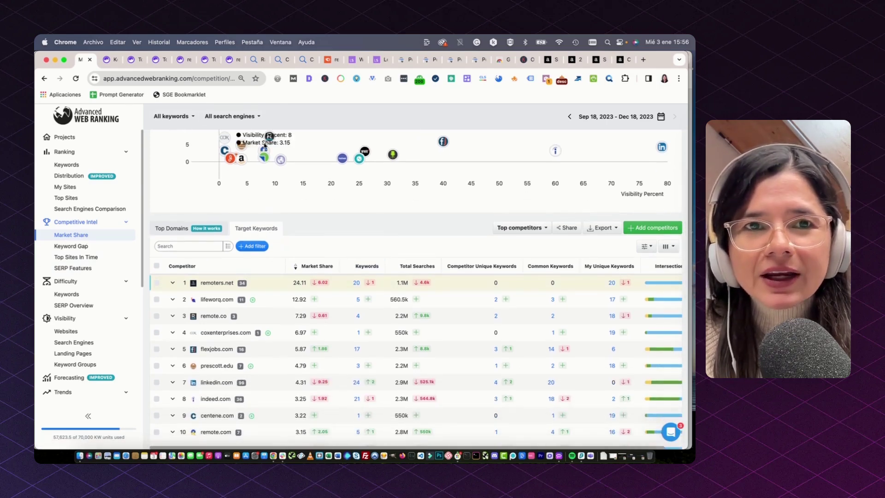
pyautogui.click(257, 116)
pyautogui.click(255, 154)
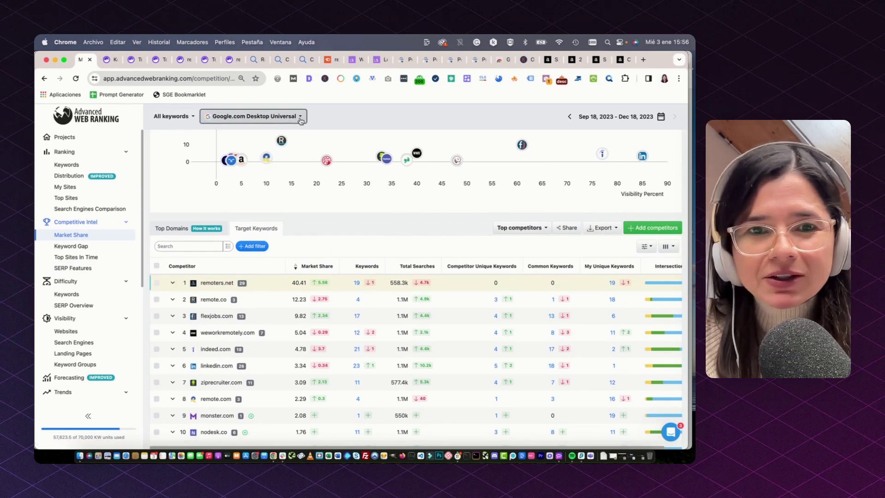
pyautogui.press('Down')
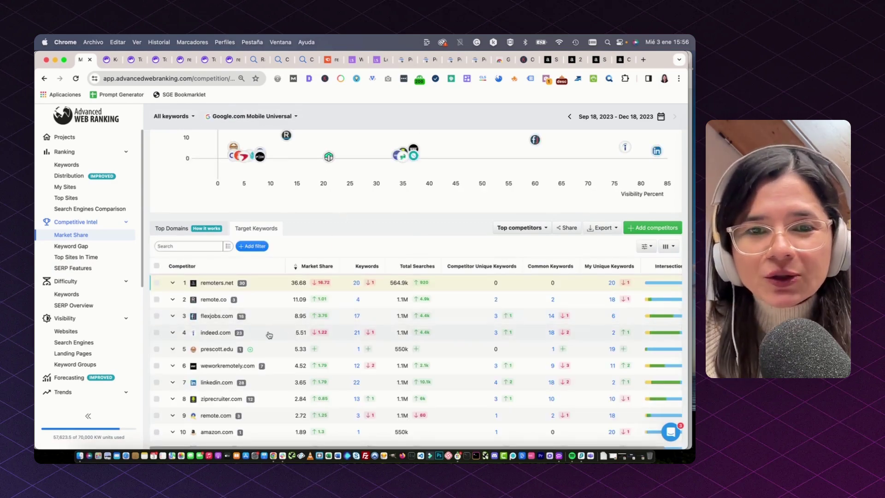
pyautogui.scroll(-2, 269, 334)
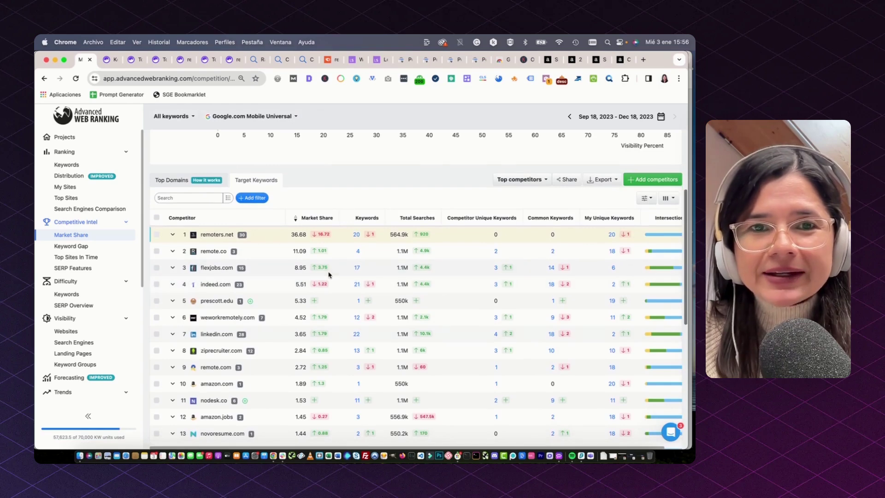
pyautogui.click(173, 268)
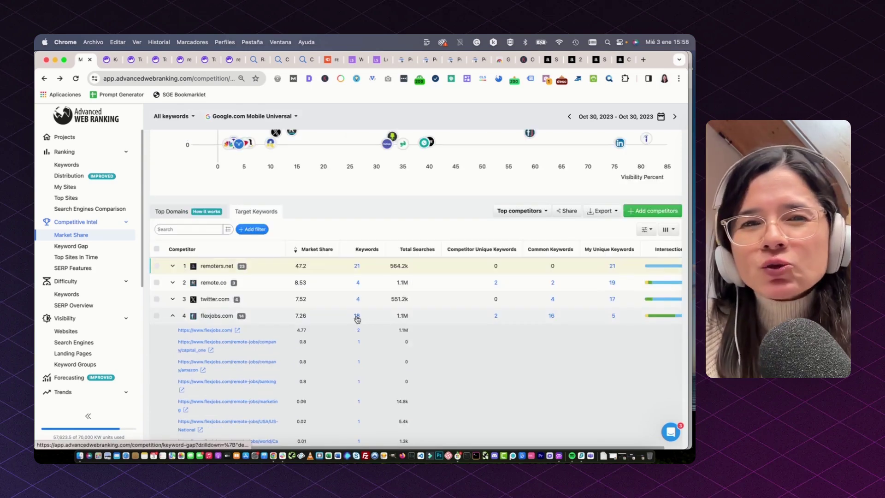
# Open Keyword Gap from the Keywords count in the flexjobs.com row.
pyautogui.click(357, 317)
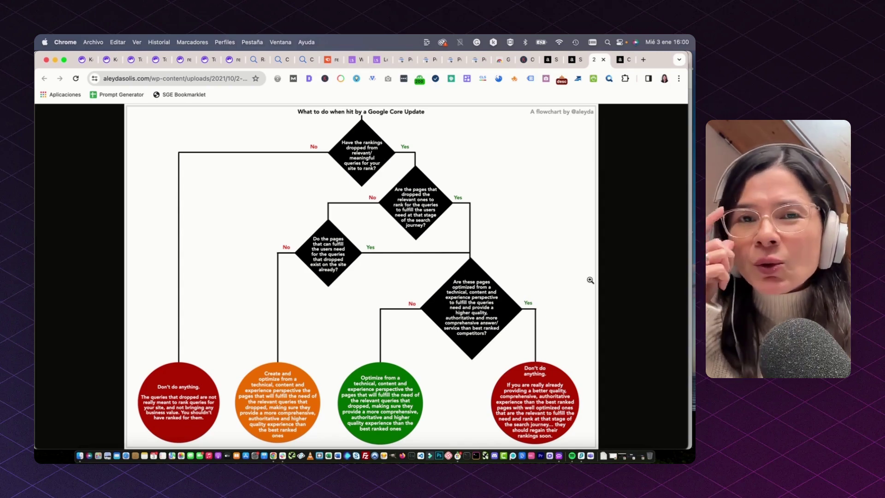
# Switch to the tab with aleydasolis.com's page-competitiveness Venn diagram [V2].
pyautogui.click(622, 60)
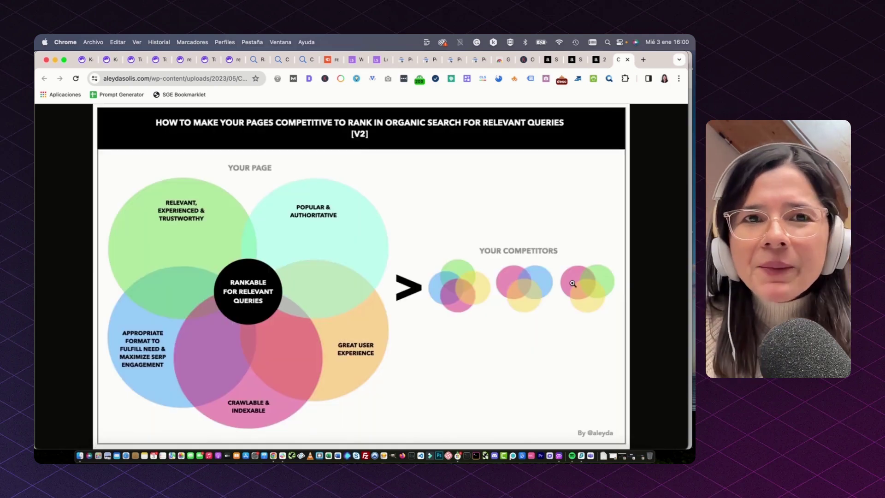